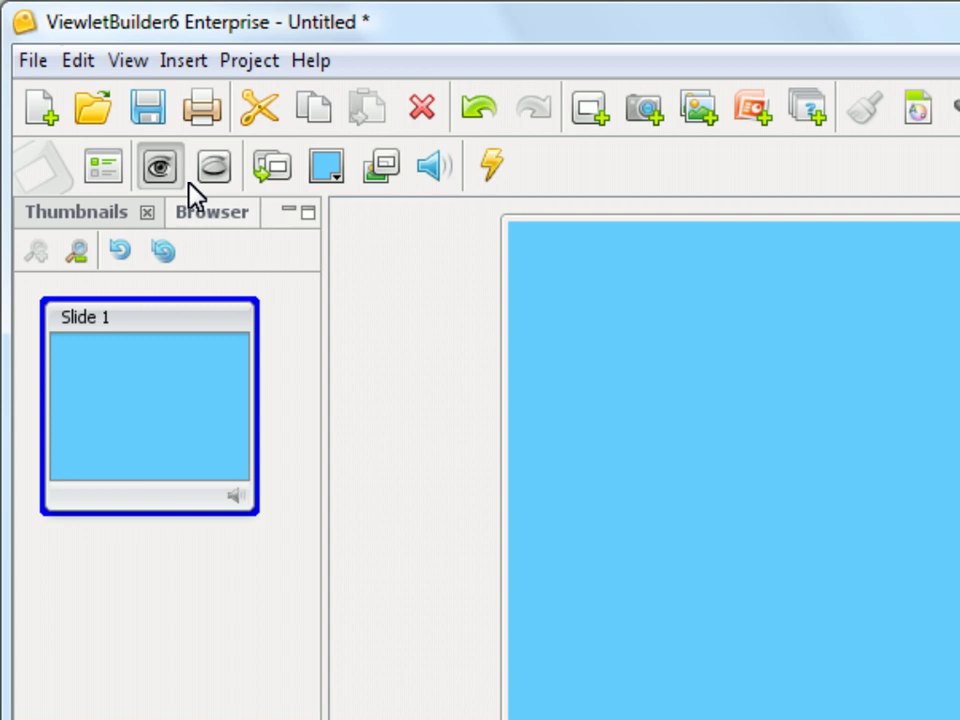
Briefly show and close the Stylesheets panel, then switch the left dock to the Browser
{"action": "left_click", "coordinate": [122, 60]}
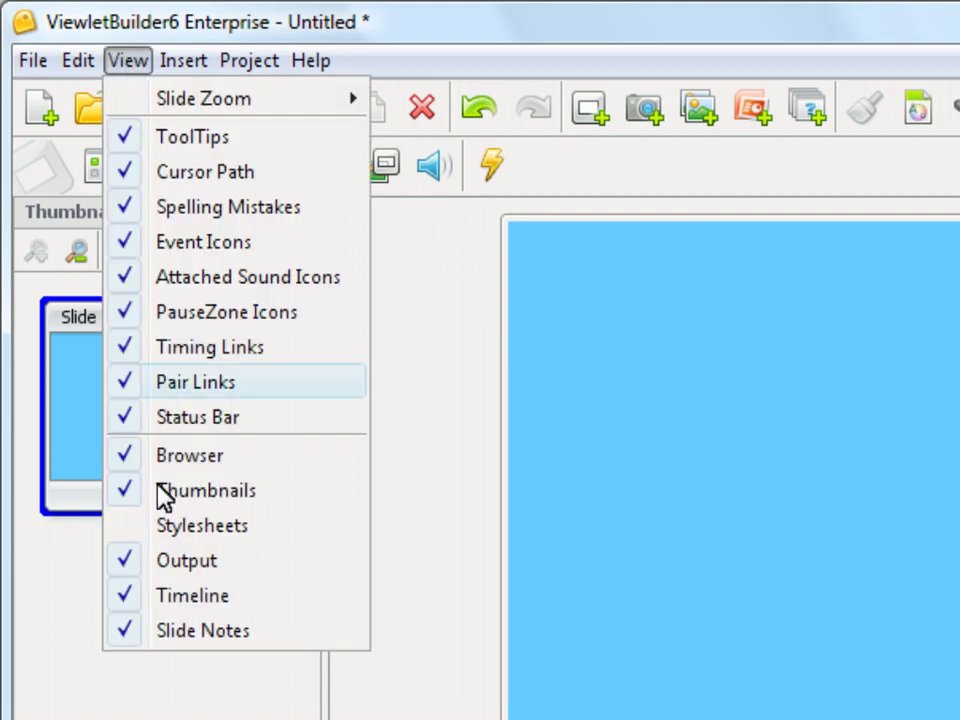
{"action": "left_click", "coordinate": [161, 533]}
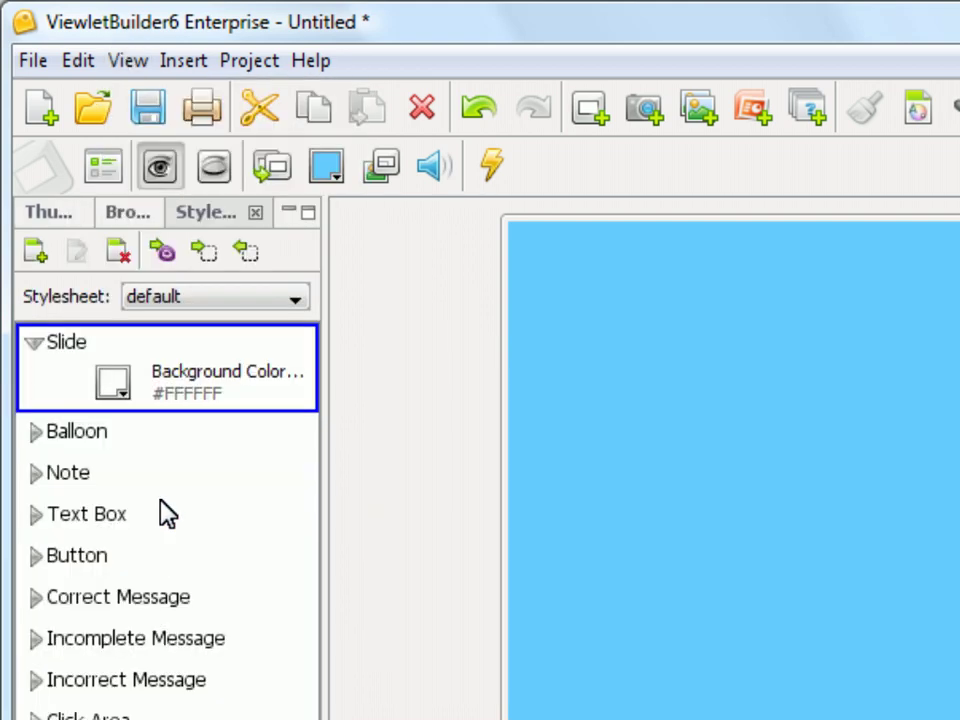
{"action": "left_click", "coordinate": [255, 213]}
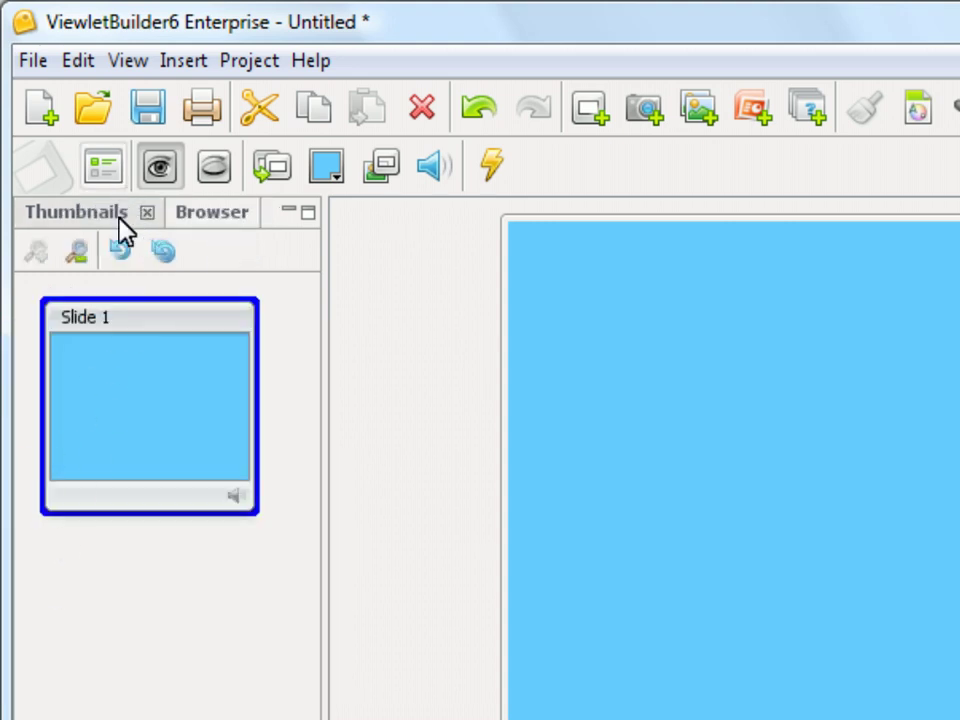
{"action": "left_click", "coordinate": [205, 222]}
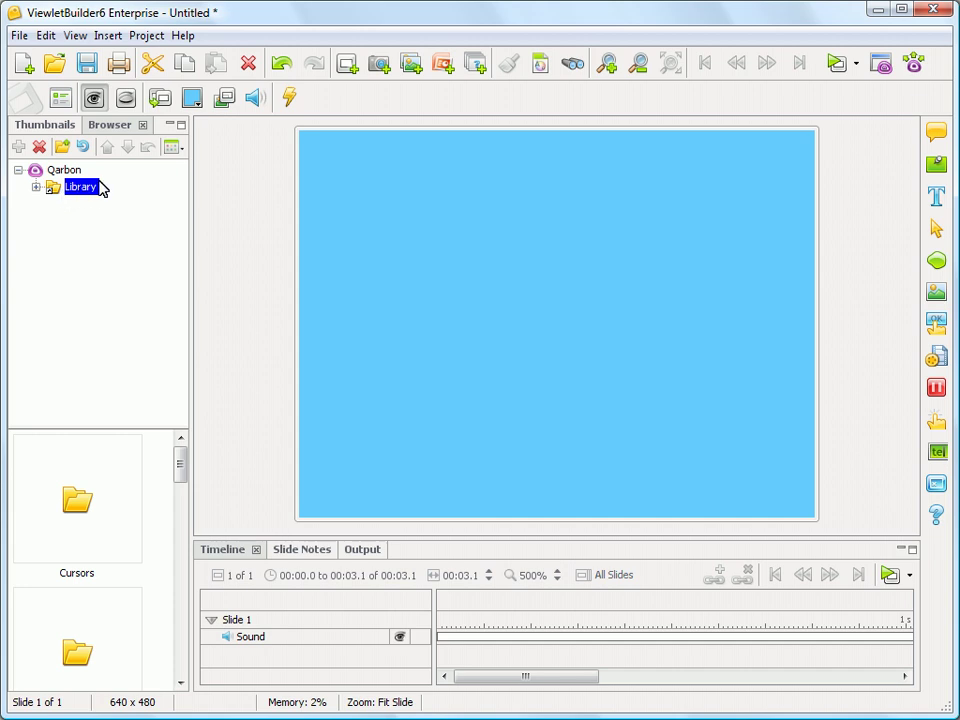
Expand Library and preview the Skins, Sounds, SoundTracks, Styles and Stylesheets folders
{"action": "left_click", "coordinate": [36, 188]}
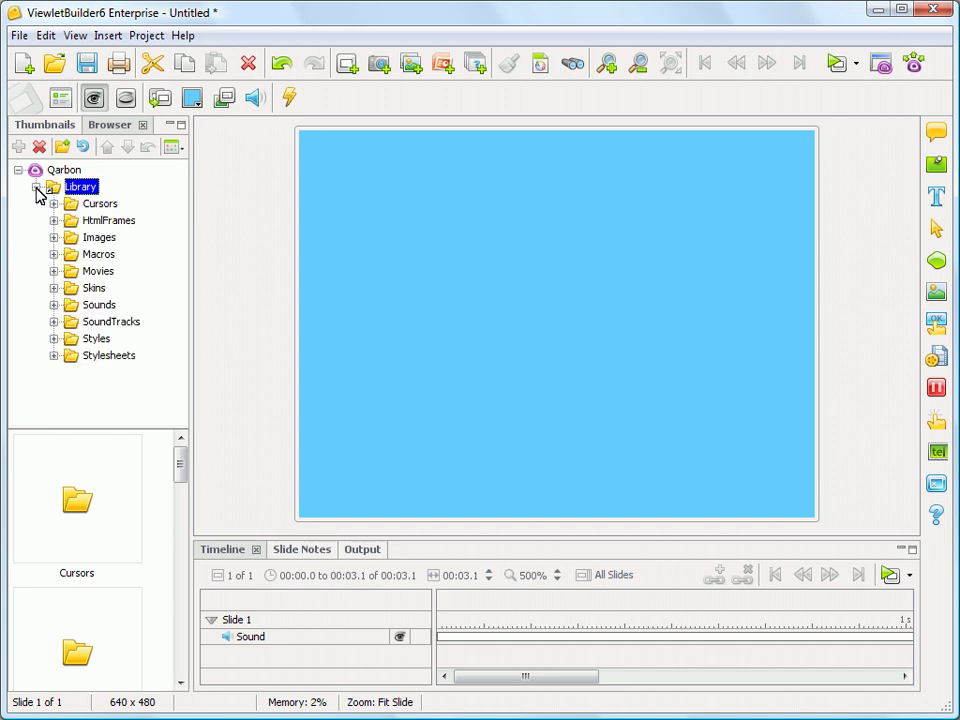
{"action": "left_click", "coordinate": [95, 289]}
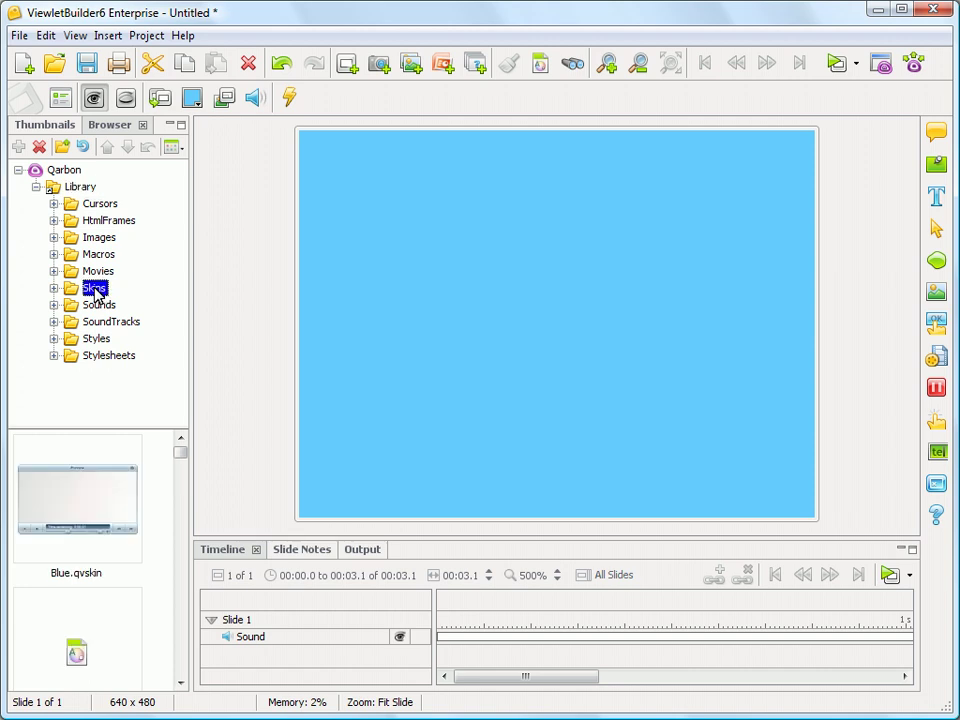
{"action": "left_click", "coordinate": [98, 306]}
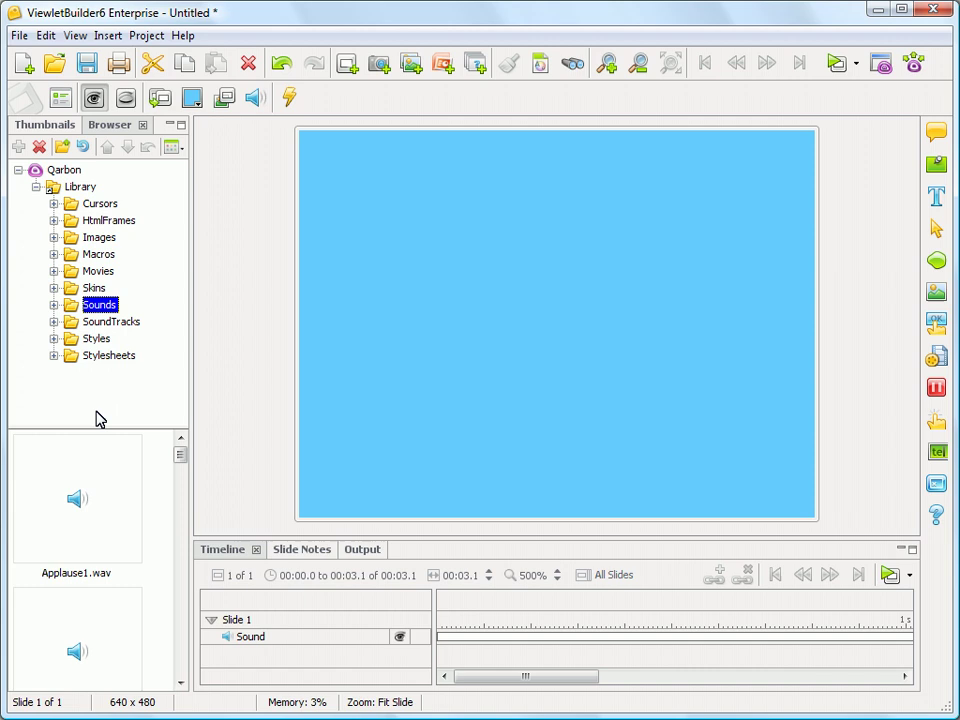
{"action": "left_click", "coordinate": [112, 323]}
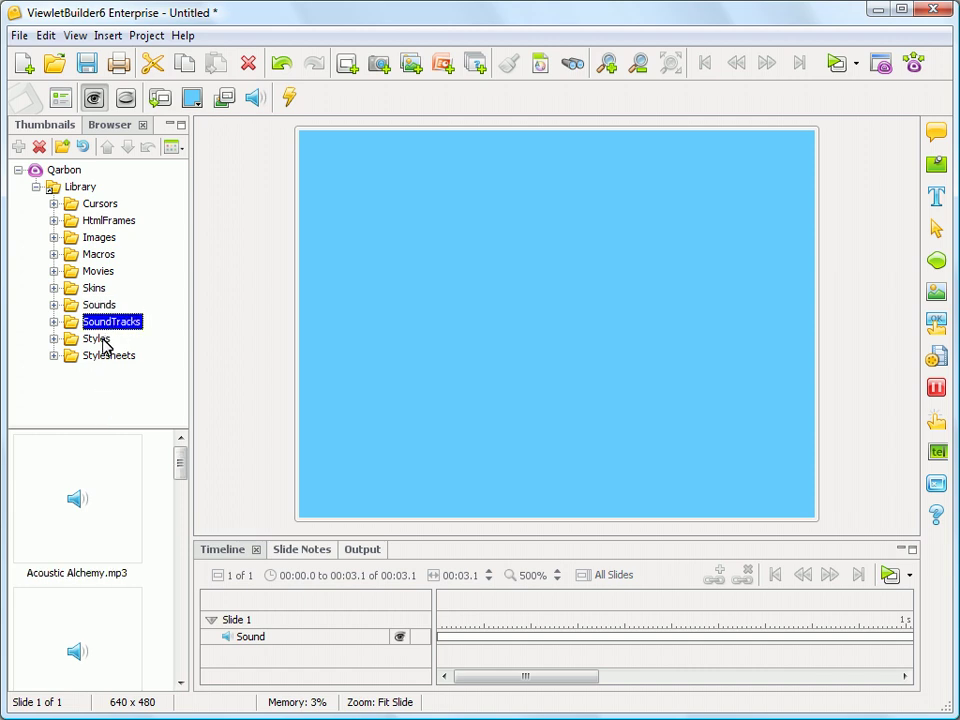
{"action": "left_click", "coordinate": [97, 340]}
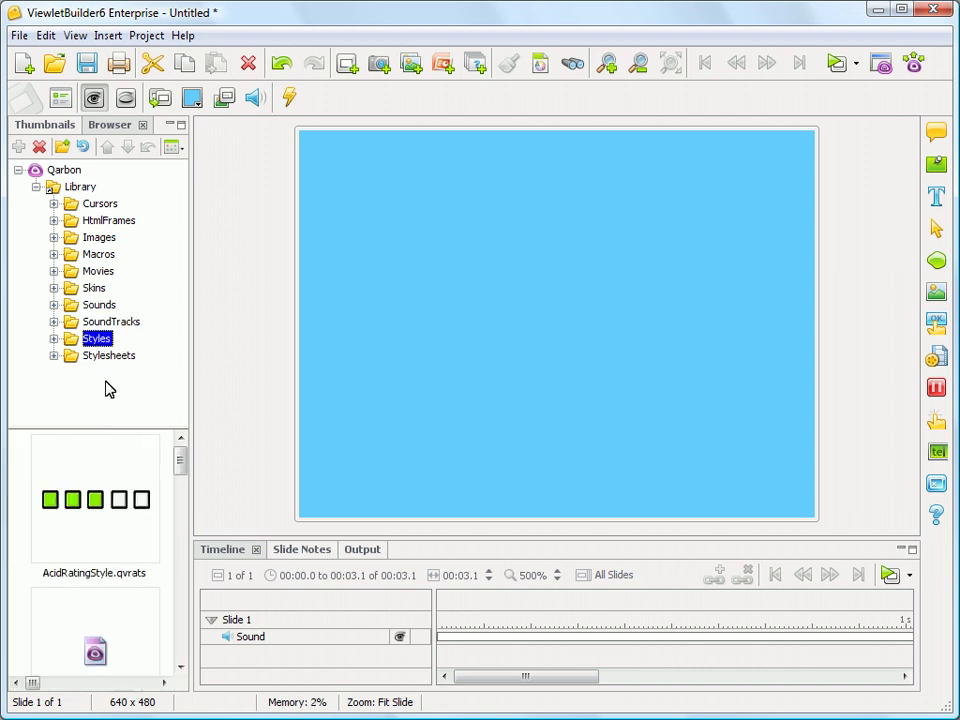
{"action": "mouse_move", "coordinate": [182, 468]}
{"action": "left_mouse_down"}
{"action": "mouse_move", "coordinate": [183, 700]}
{"action": "mouse_move", "coordinate": [184, 463]}
{"action": "left_mouse_up"}
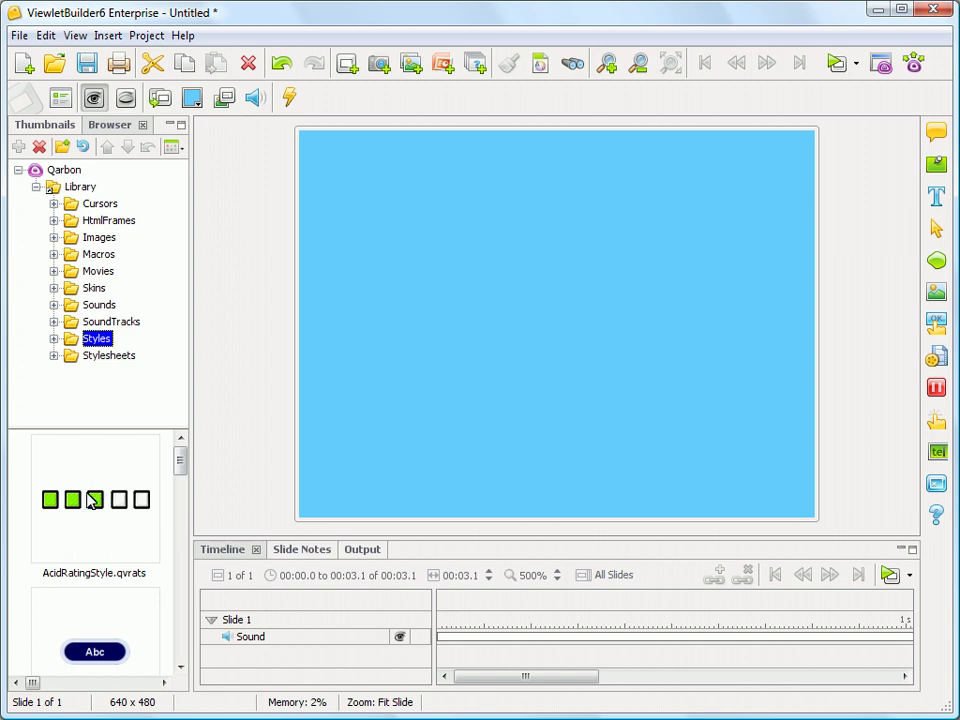
{"action": "left_click", "coordinate": [101, 357]}
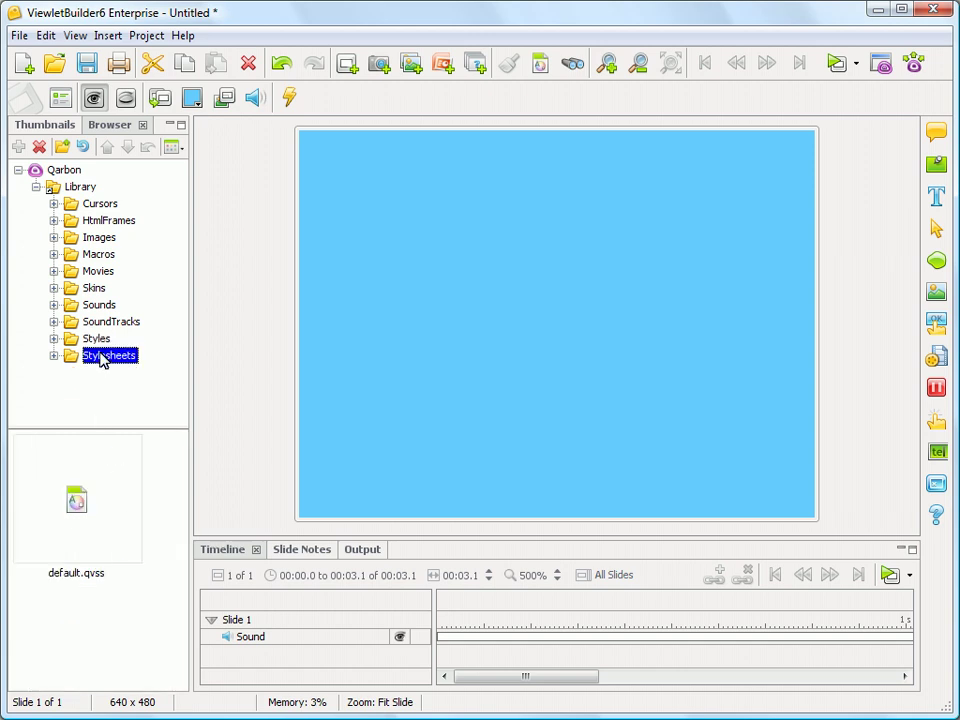
Expand Images, open the Learning subfolder and scroll through pictures like Apple.png
{"action": "left_click", "coordinate": [54, 238]}
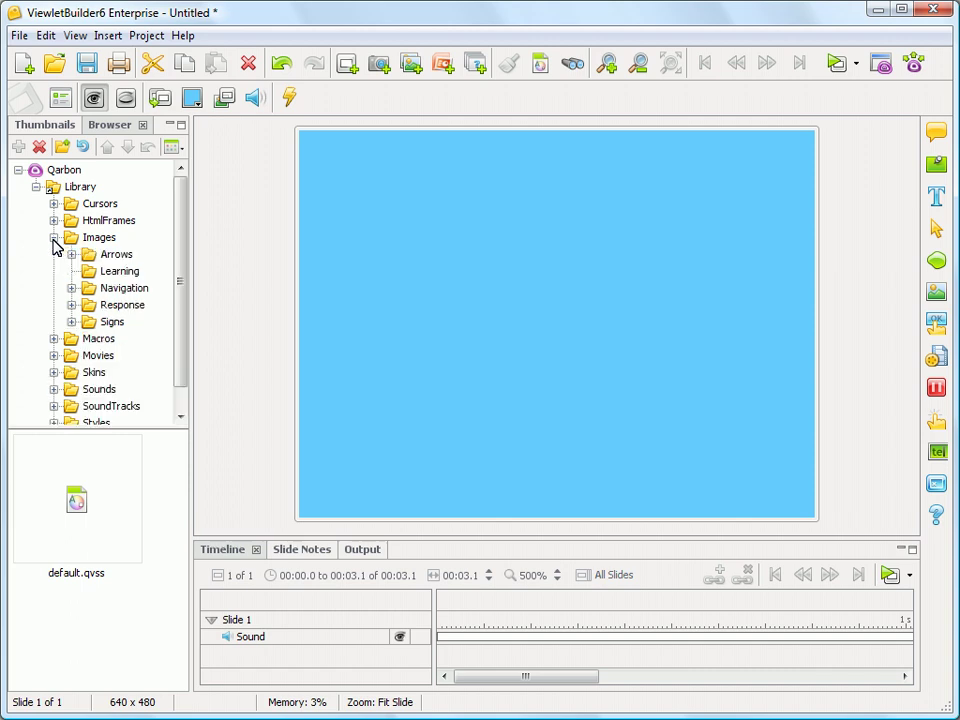
{"action": "left_click", "coordinate": [110, 277]}
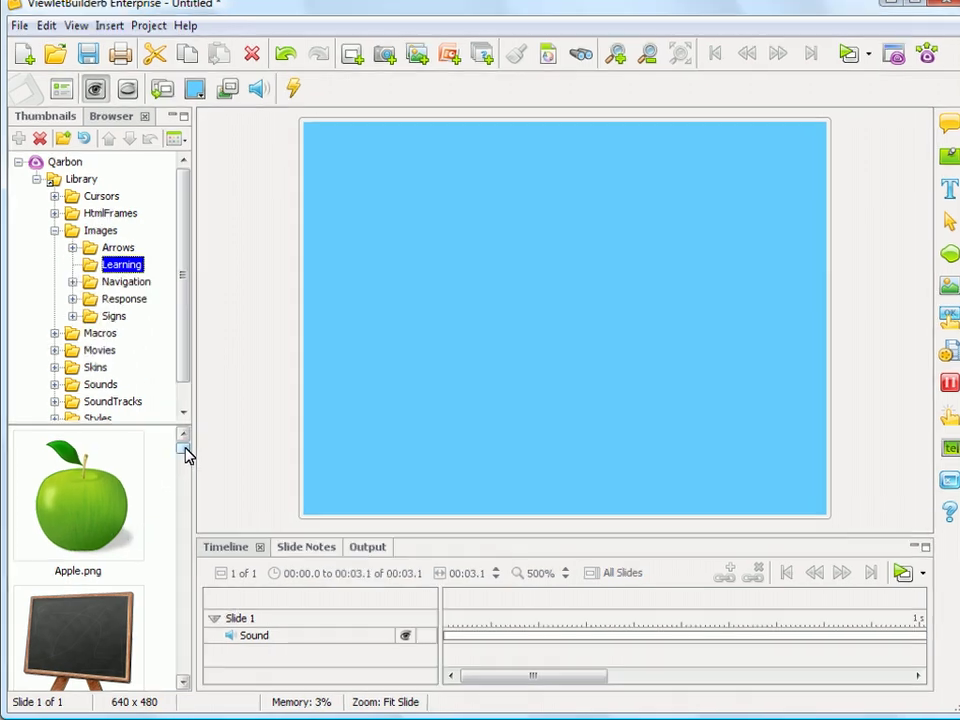
{"action": "left_click_drag", "start_coordinate": [184, 448], "coordinate": [184, 491]}
{"action": "left_click_drag", "start_coordinate": [324, 324], "coordinate": [306, 221]}
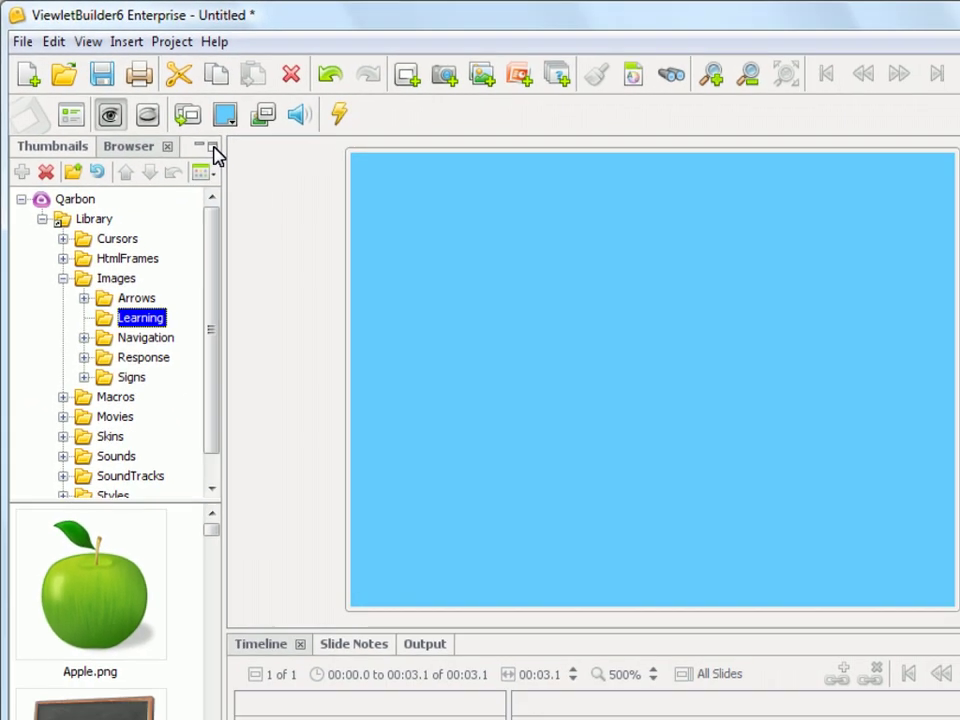
Maximize the Browser panel and preview the Navigation and Response image folders
{"action": "left_click", "coordinate": [212, 146]}
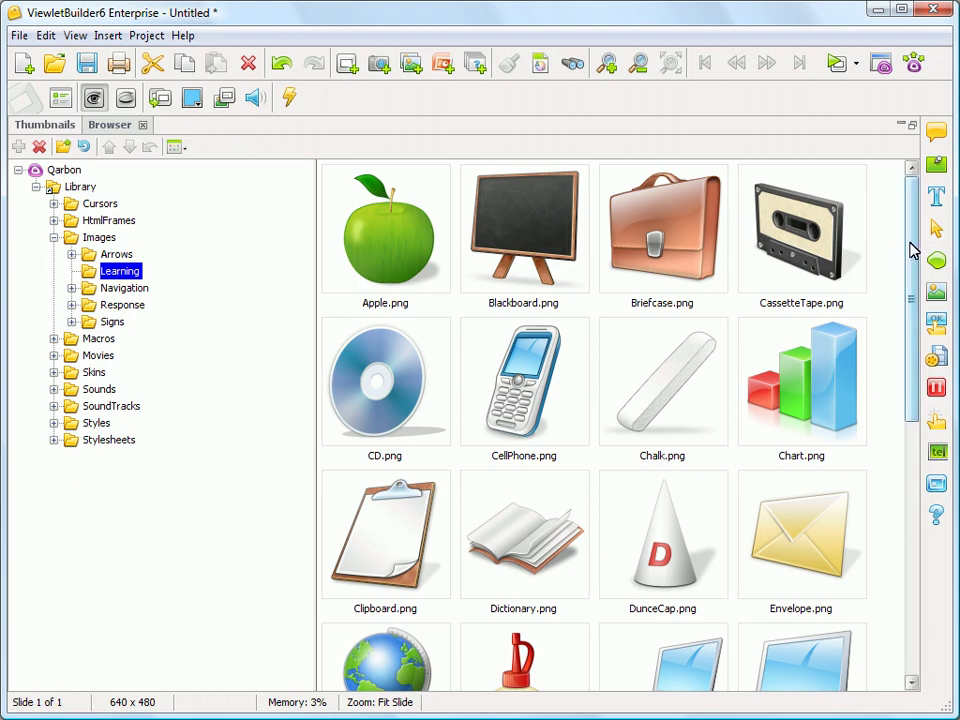
{"action": "left_click_drag", "start_coordinate": [912, 250], "coordinate": [945, 210]}
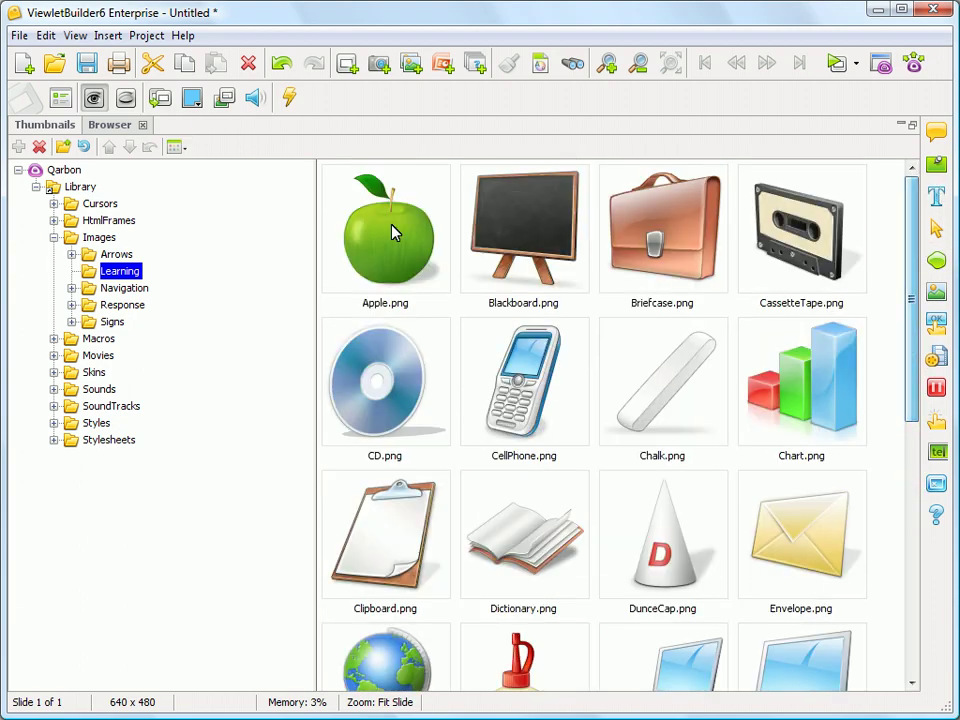
{"action": "left_click", "coordinate": [125, 288]}
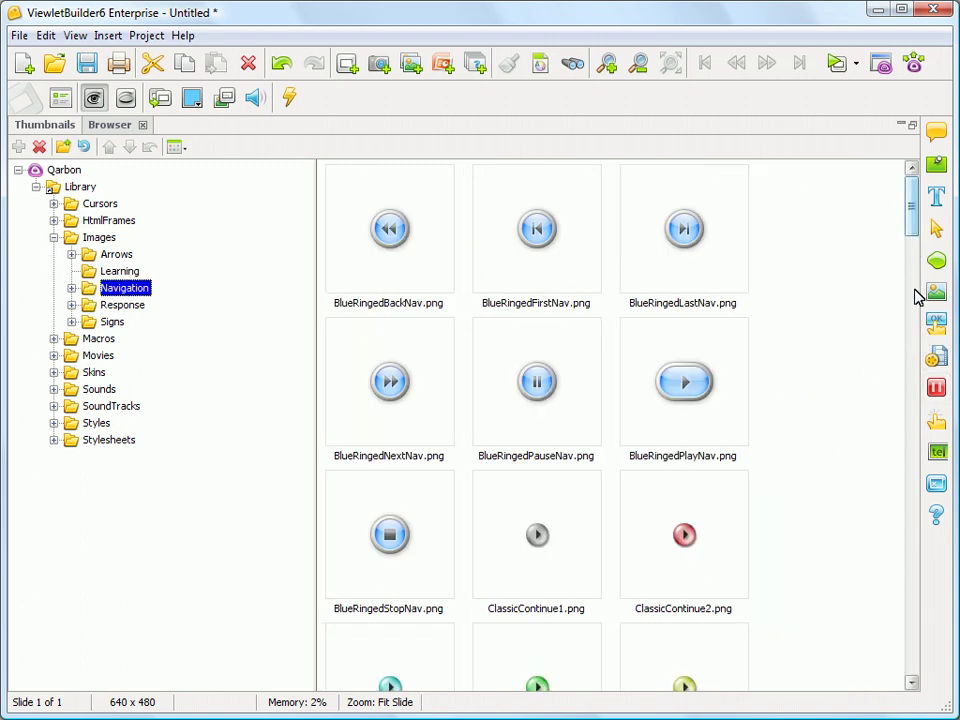
{"action": "left_click_drag", "start_coordinate": [917, 294], "coordinate": [804, 628]}
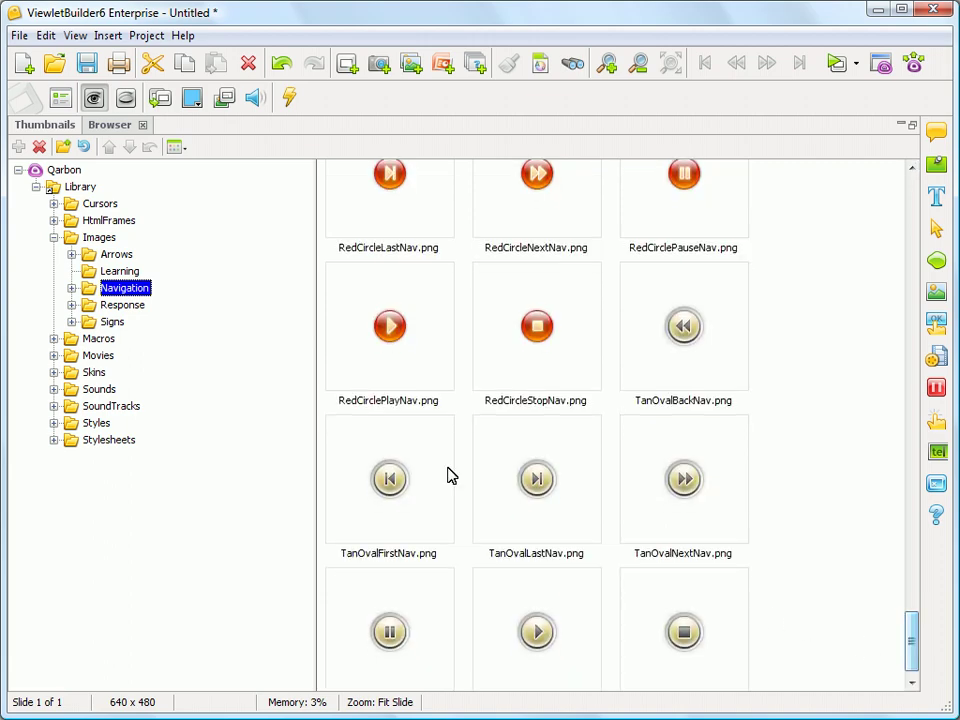
{"action": "left_click", "coordinate": [121, 306]}
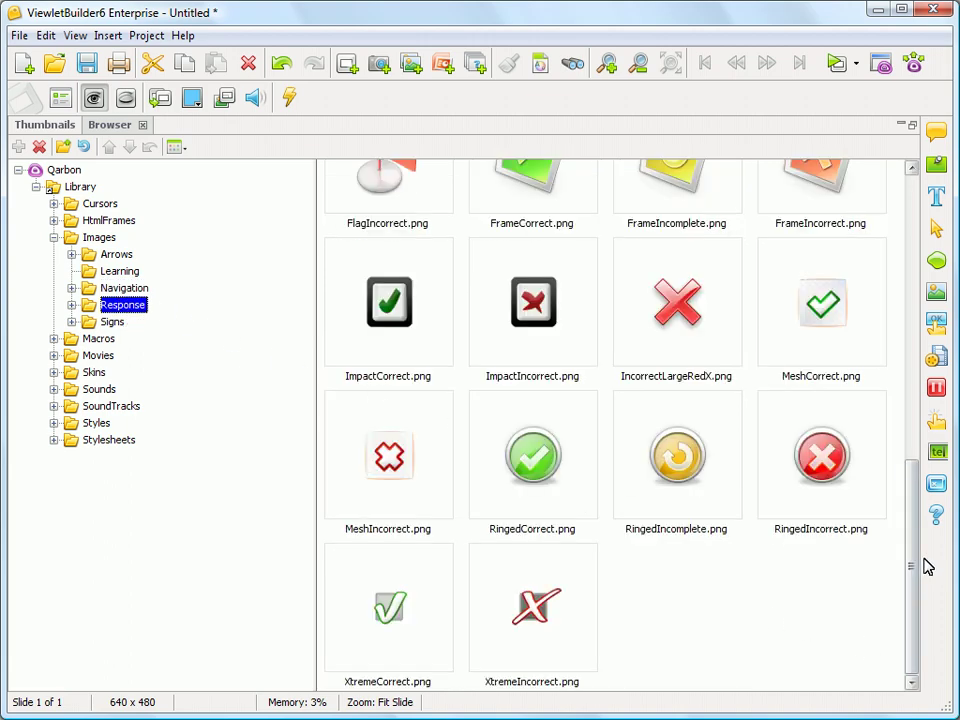
{"action": "left_click_drag", "start_coordinate": [910, 530], "coordinate": [904, 285]}
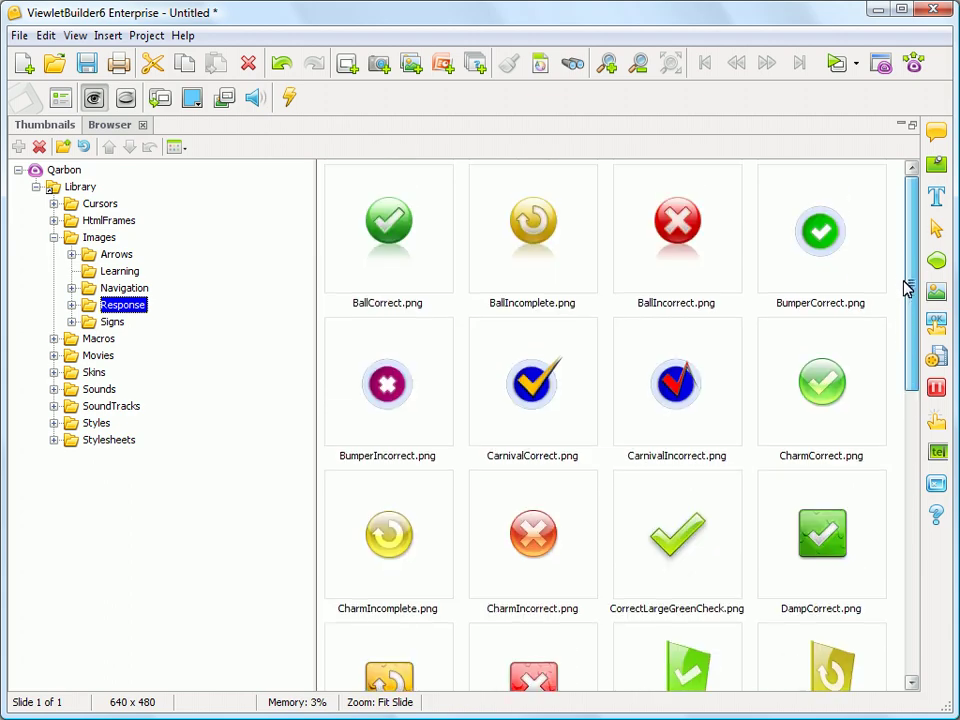
Preview the Signs and Arrows image folders, then restore the Browser to its docked size
{"action": "left_click", "coordinate": [112, 322]}
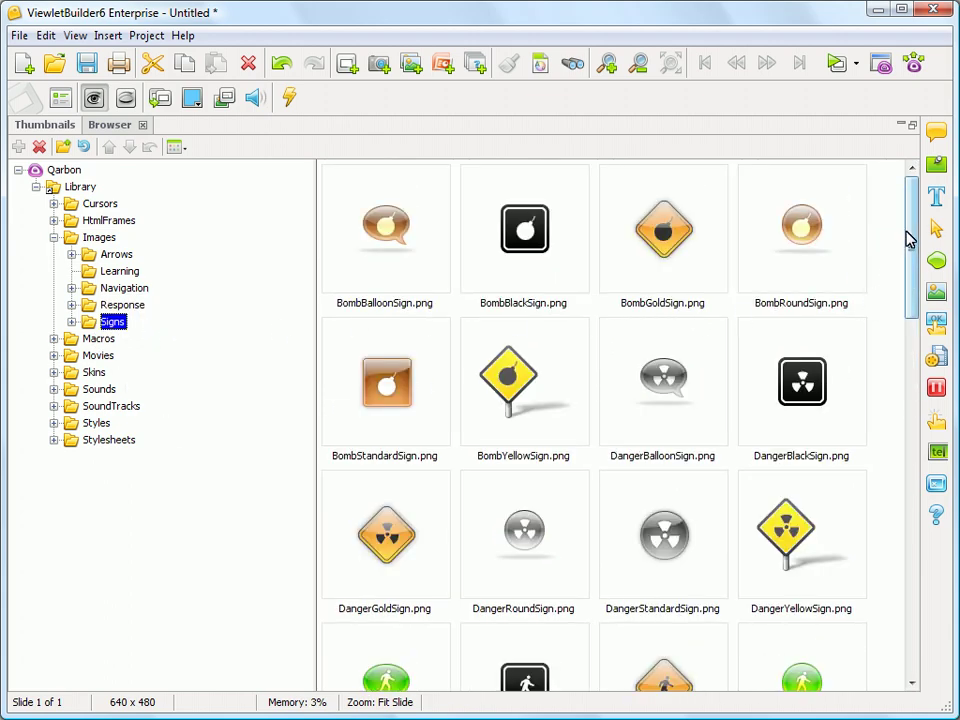
{"action": "left_click_drag", "start_coordinate": [910, 257], "coordinate": [117, 263]}
{"action": "left_click", "coordinate": [116, 257]}
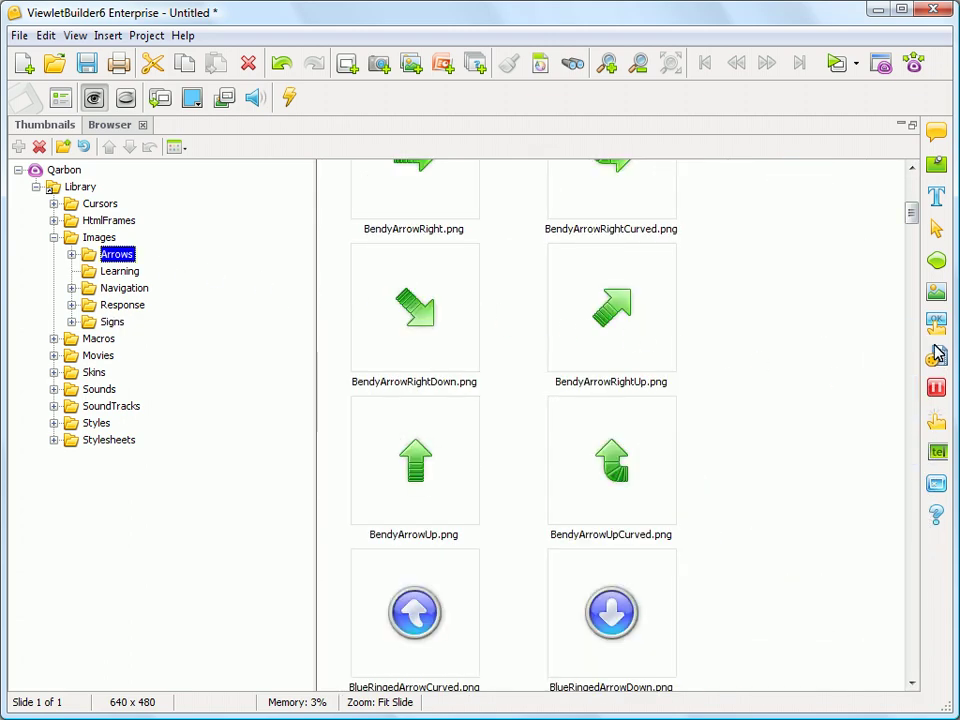
{"action": "left_click_drag", "start_coordinate": [915, 214], "coordinate": [911, 182]}
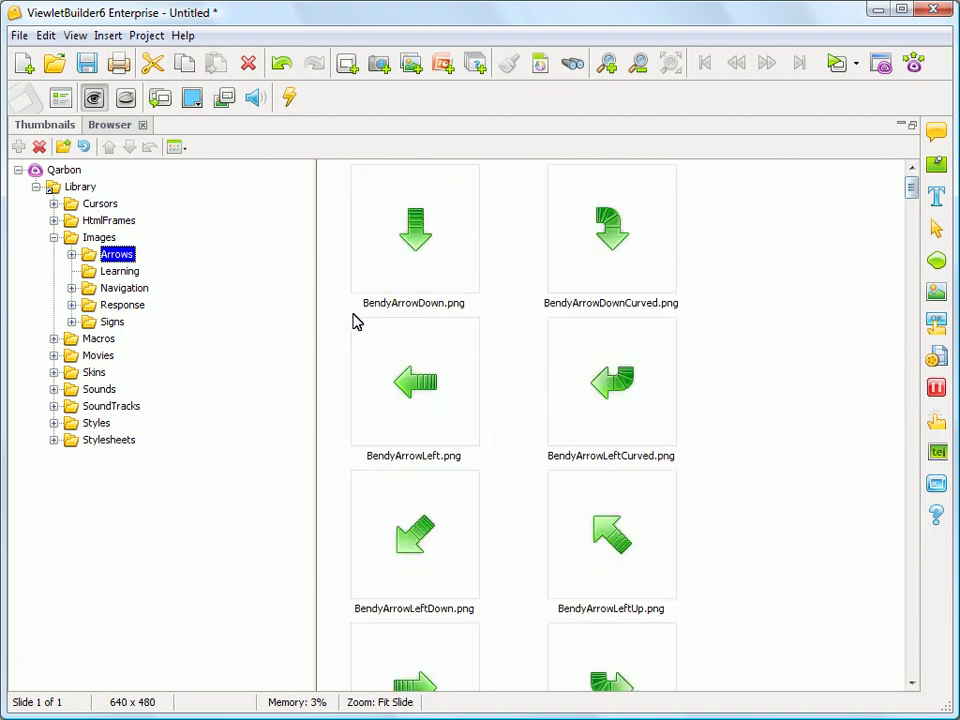
{"action": "left_click", "coordinate": [913, 127]}
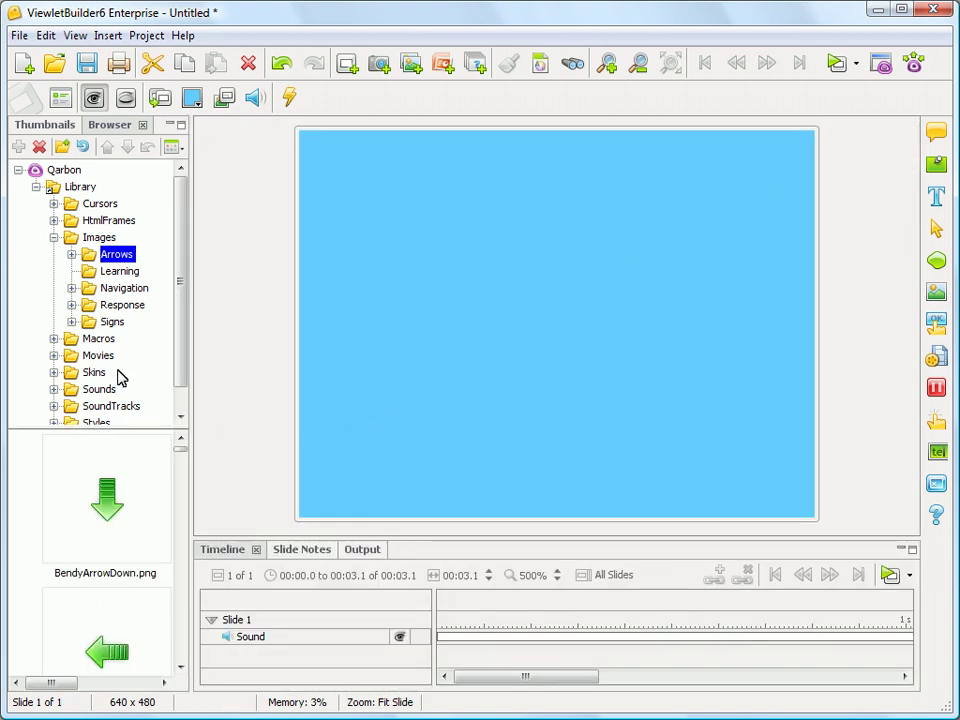
Drag Apple.png from Images > Learning onto the blue slide and nudge it to the centre
{"action": "left_click", "coordinate": [119, 274]}
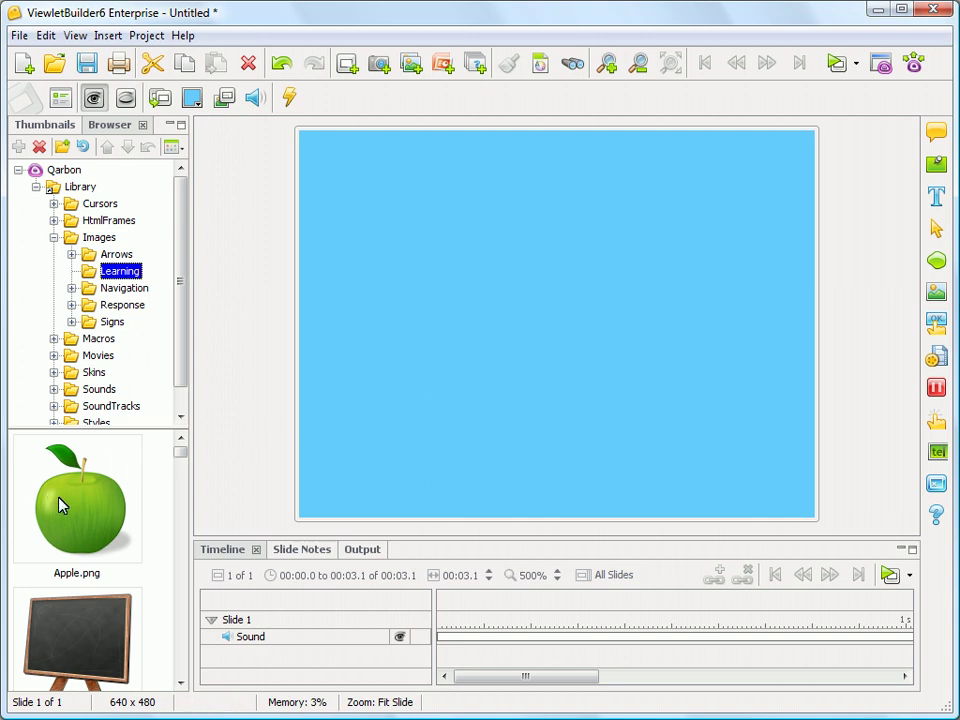
{"action": "left_click_drag", "start_coordinate": [75, 508], "coordinate": [565, 322]}
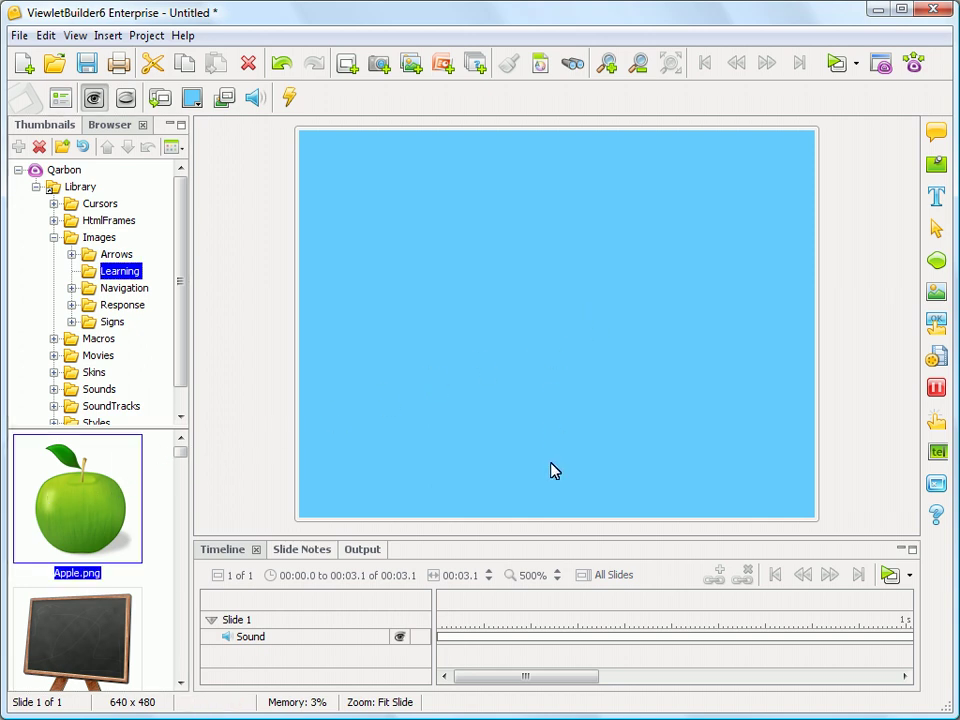
{"action": "left_click_drag", "start_coordinate": [542, 281], "coordinate": [547, 309]}
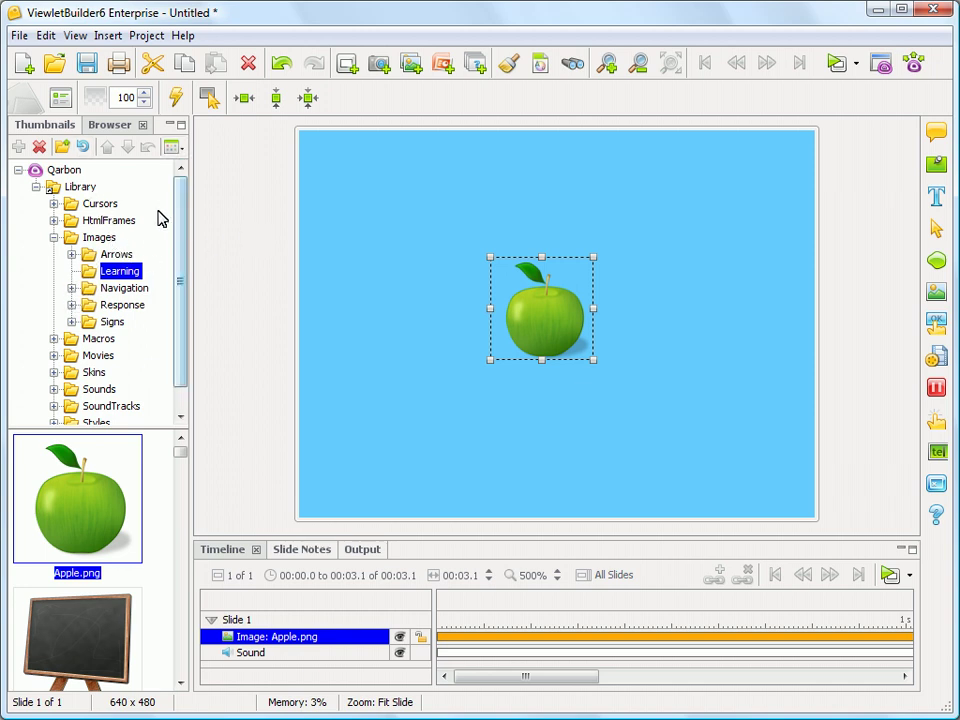
Switch the Learning file list to Details View, briefly trying Icon View, and widen the pane
{"action": "left_click", "coordinate": [178, 149]}
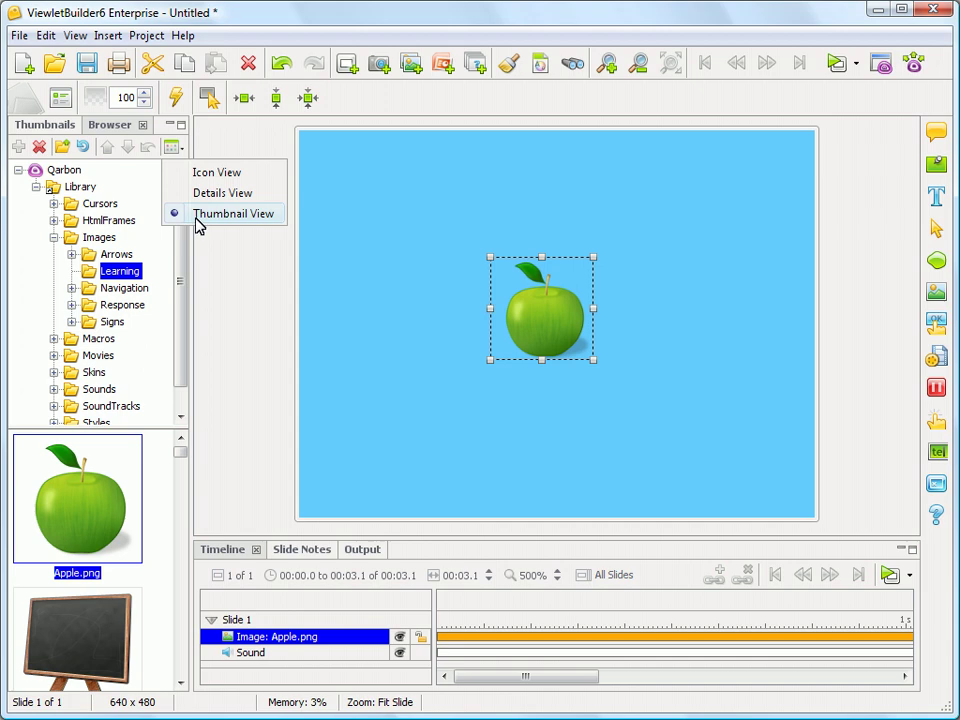
{"action": "left_click", "coordinate": [204, 193]}
{"action": "left_click_drag", "start_coordinate": [184, 510], "coordinate": [176, 214]}
{"action": "left_click", "coordinate": [176, 152]}
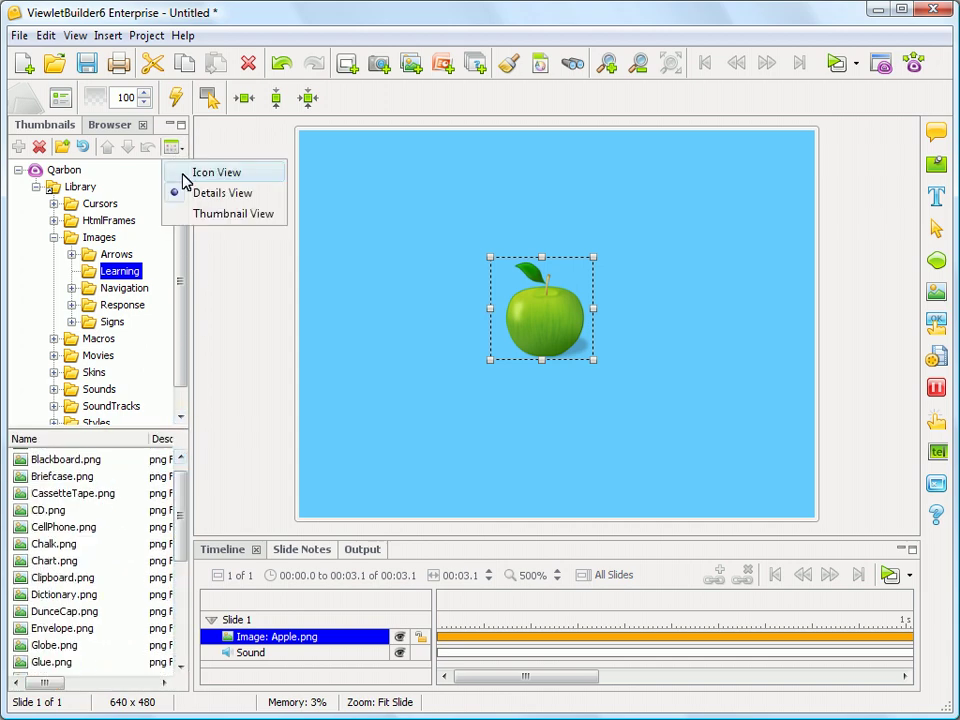
{"action": "left_click", "coordinate": [184, 178]}
{"action": "left_click", "coordinate": [175, 150]}
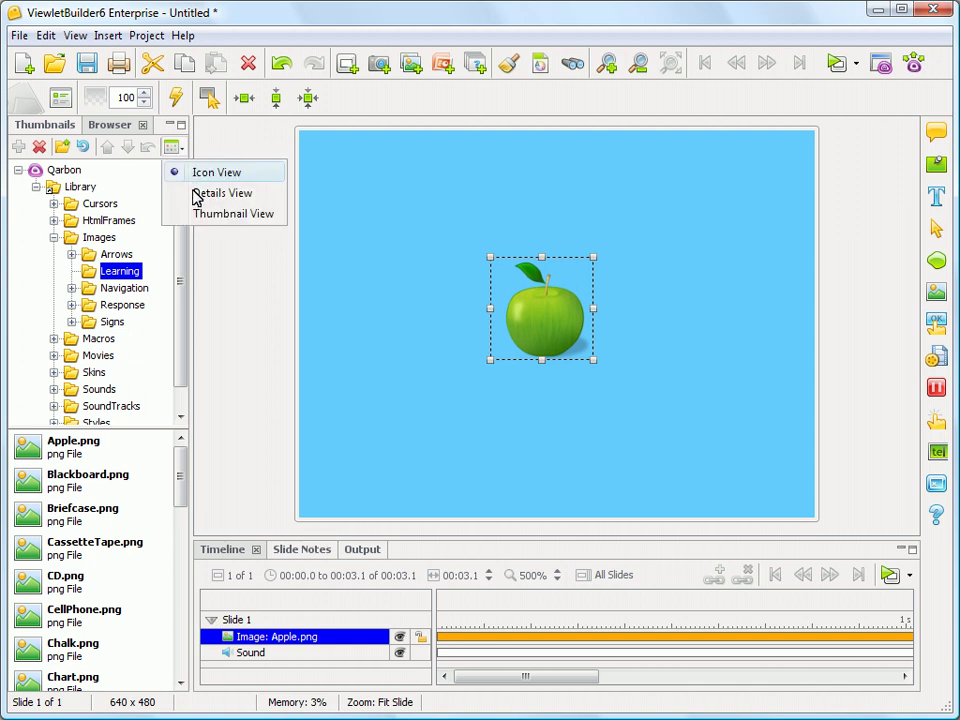
{"action": "left_click", "coordinate": [221, 193]}
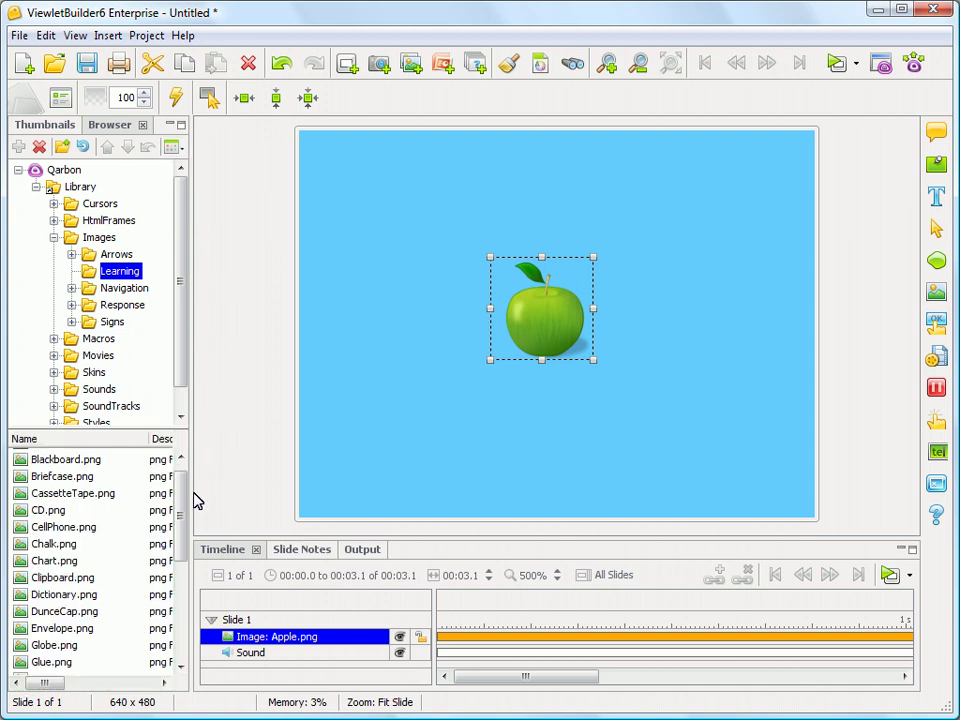
{"action": "left_click_drag", "start_coordinate": [190, 495], "coordinate": [214, 470]}
Place Blackboard.png on the left, shift the apple right, and add BlueRingedFirstNav.png below them
{"action": "left_click_drag", "start_coordinate": [90, 474], "coordinate": [438, 304]}
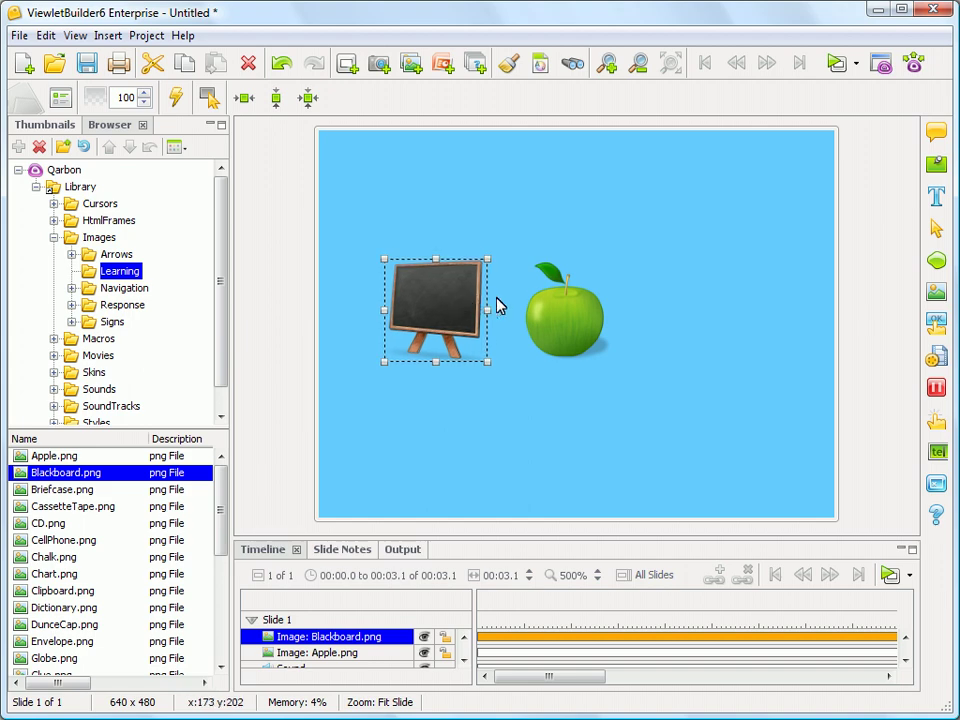
{"action": "left_click_drag", "start_coordinate": [592, 305], "coordinate": [699, 317]}
{"action": "left_click", "coordinate": [443, 304]}
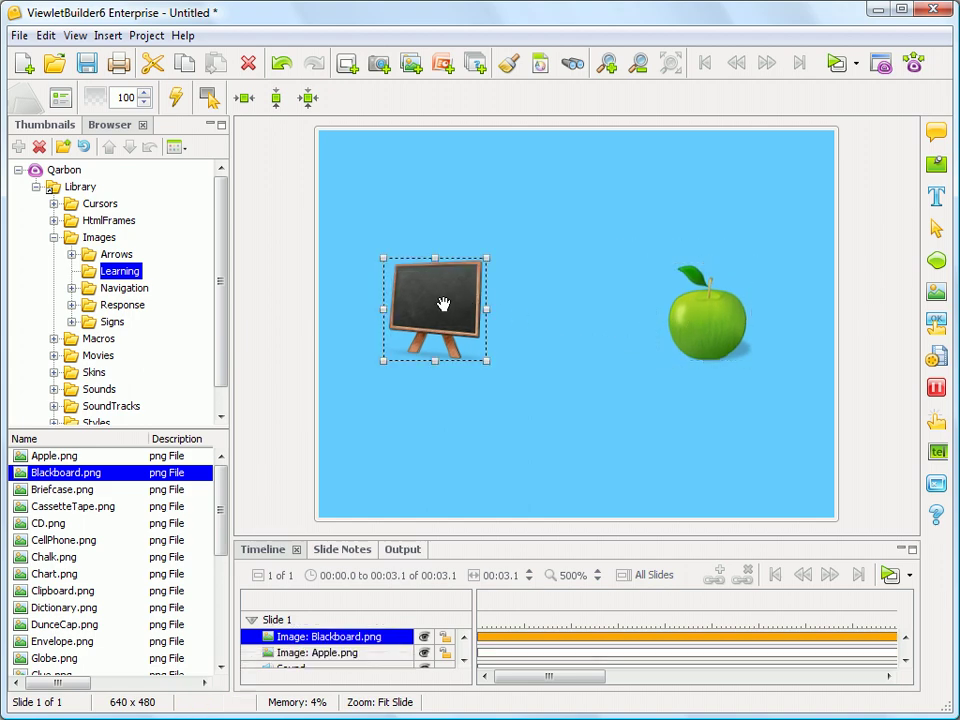
{"action": "left_click_drag", "start_coordinate": [443, 304], "coordinate": [453, 305]}
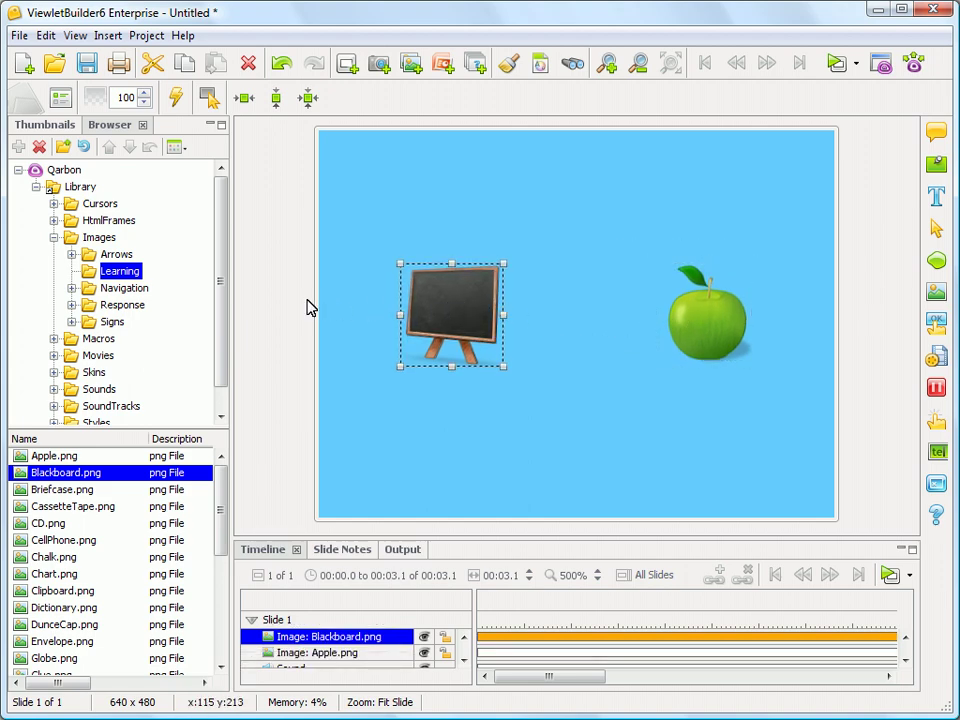
{"action": "left_click", "coordinate": [124, 290]}
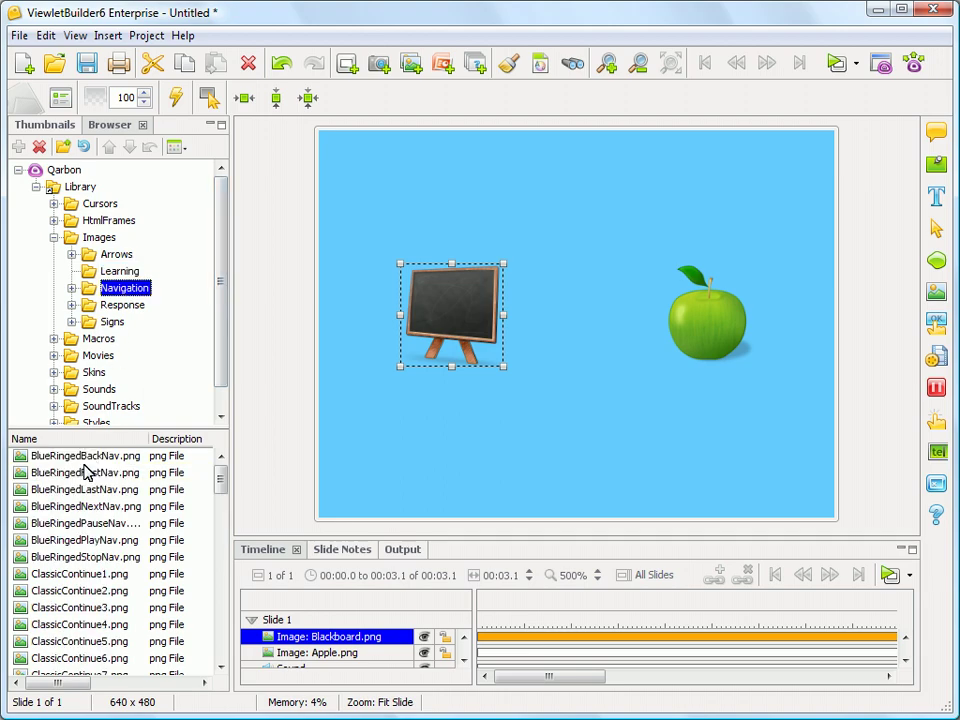
{"action": "left_click_drag", "start_coordinate": [85, 473], "coordinate": [580, 466]}
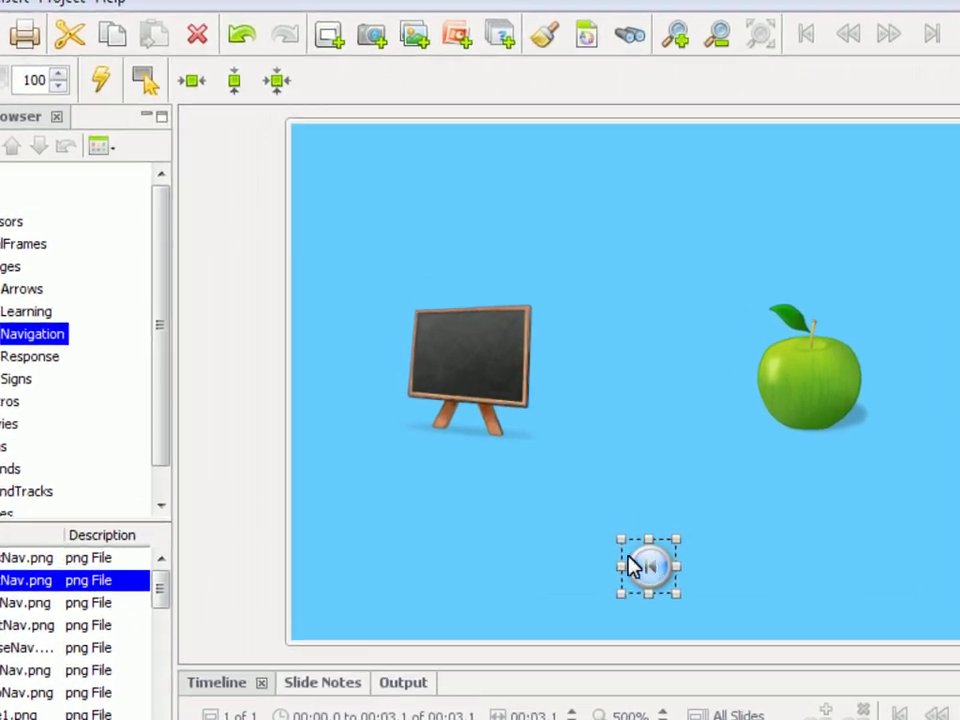
Give the navigation button an On Click Move to Slide action going Forward 1
{"action": "left_click", "coordinate": [101, 84]}
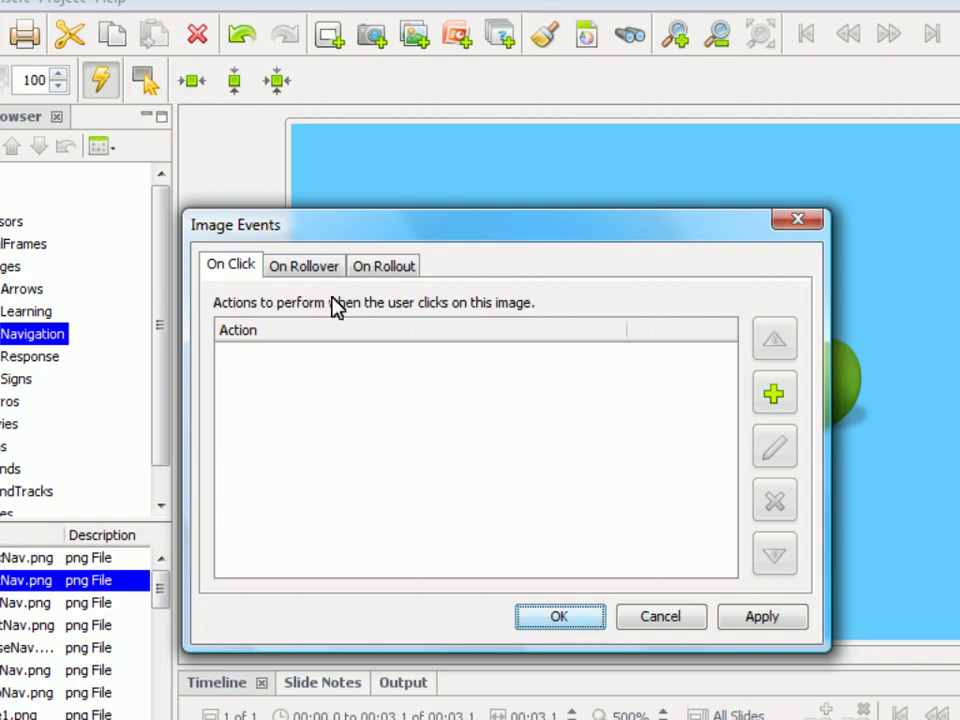
{"action": "left_click", "coordinate": [775, 396]}
{"action": "left_click", "coordinate": [368, 242]}
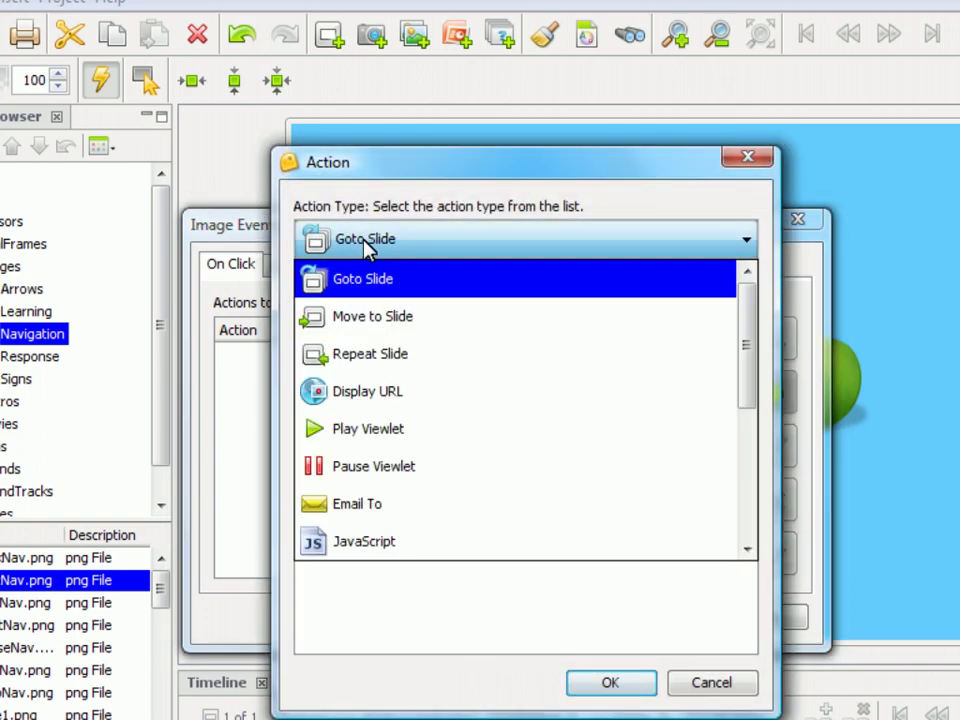
{"action": "left_click", "coordinate": [364, 316]}
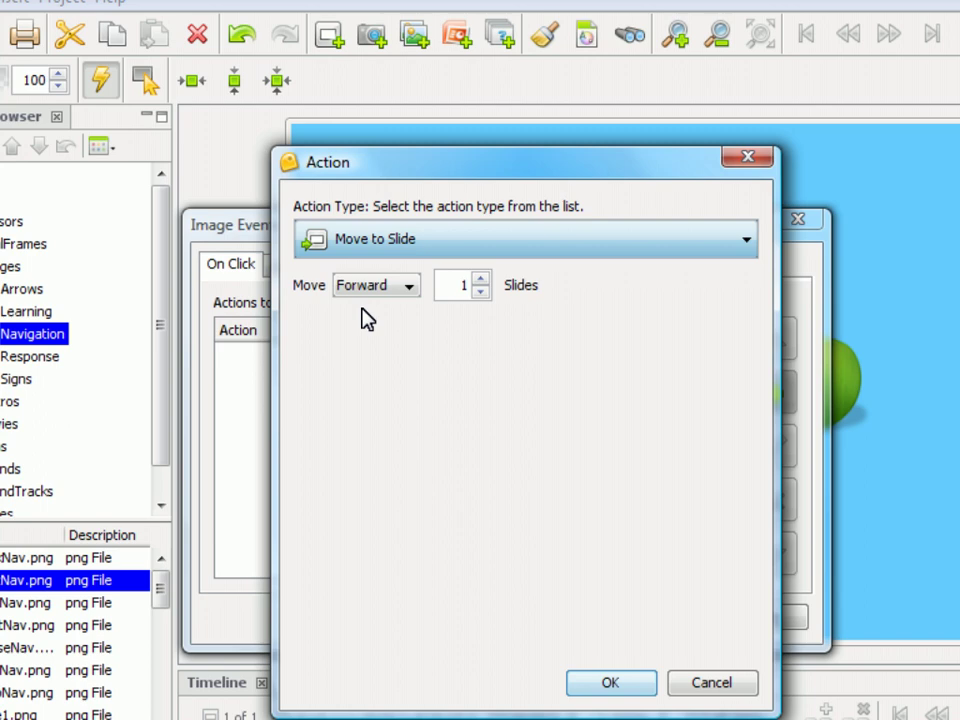
{"action": "left_click", "coordinate": [610, 682]}
{"action": "left_click", "coordinate": [562, 622]}
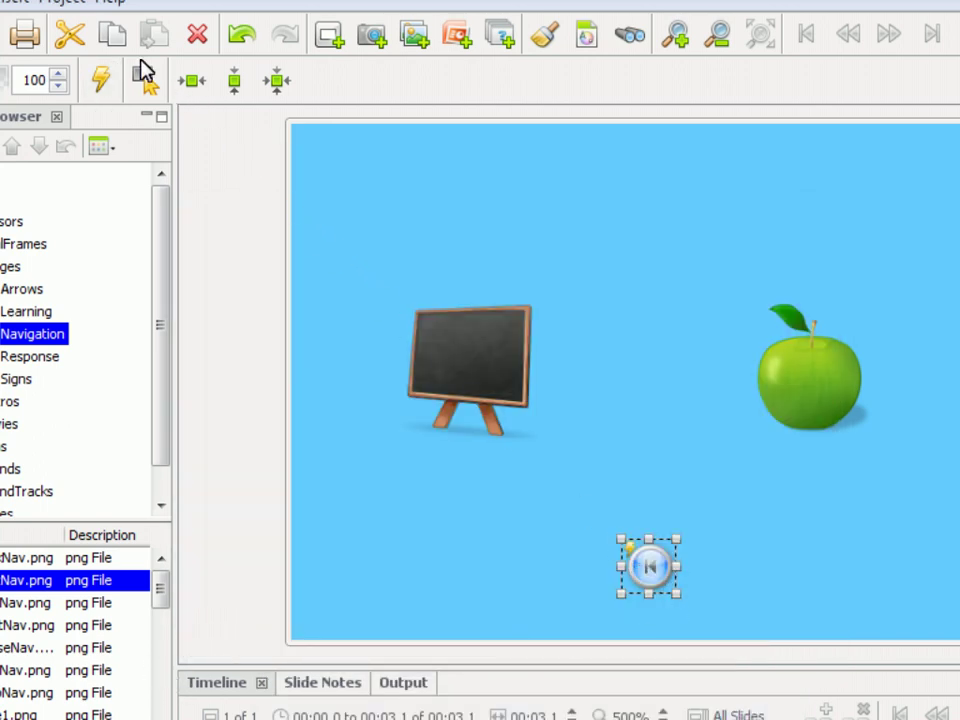
{"action": "left_click", "coordinate": [145, 75]}
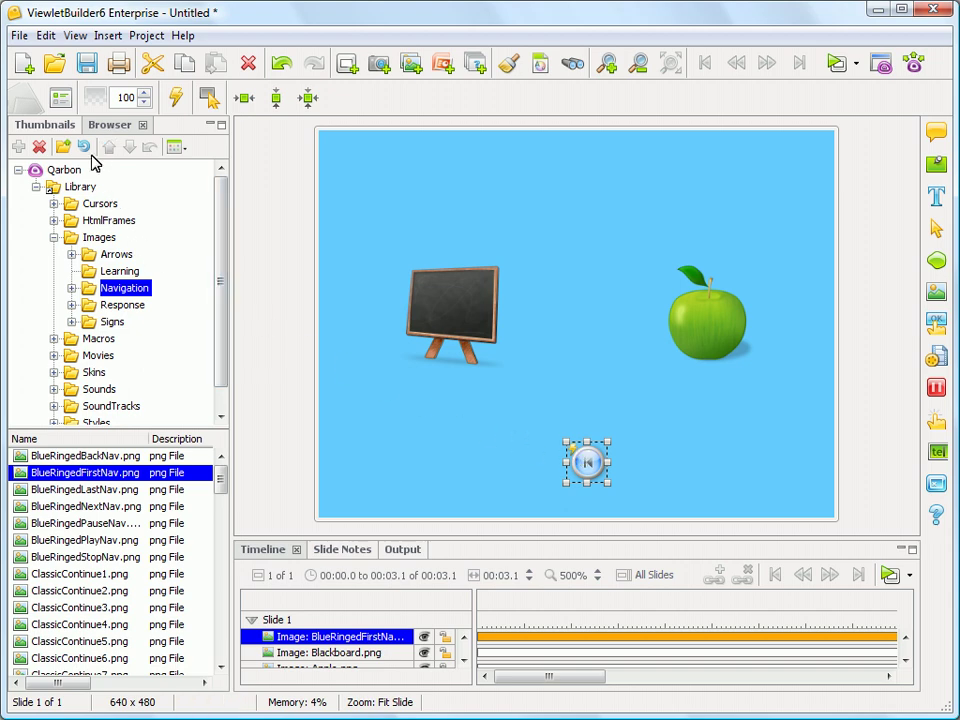
Collapse Library, select the Qarbon root and show the Add menu's local folder, FTP and ViewletCentral choices
{"action": "left_click", "coordinate": [36, 187]}
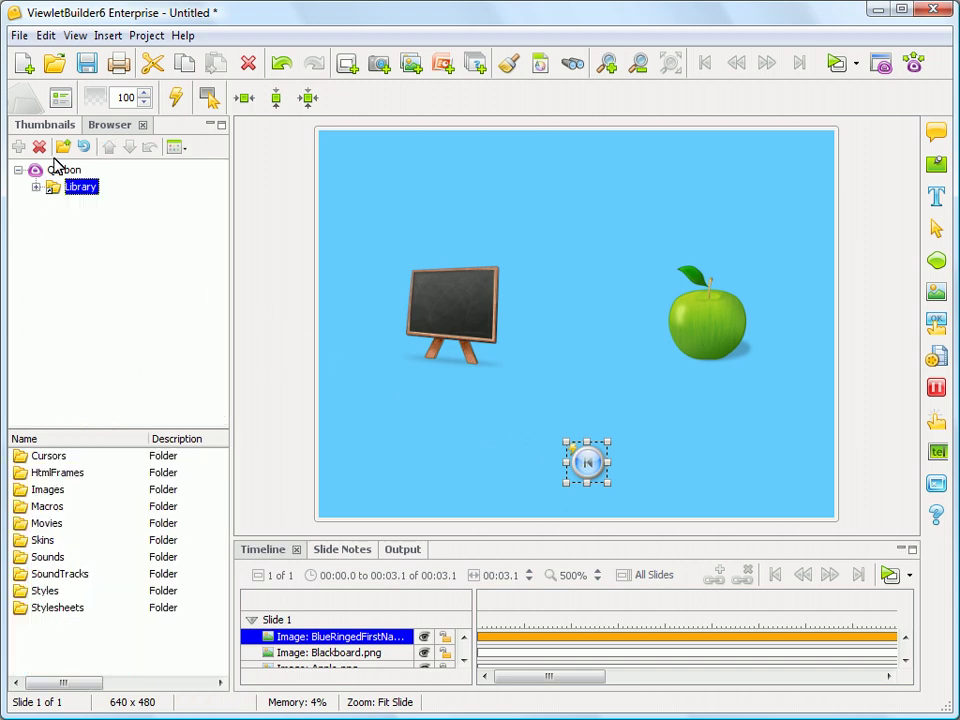
{"action": "left_click", "coordinate": [54, 172]}
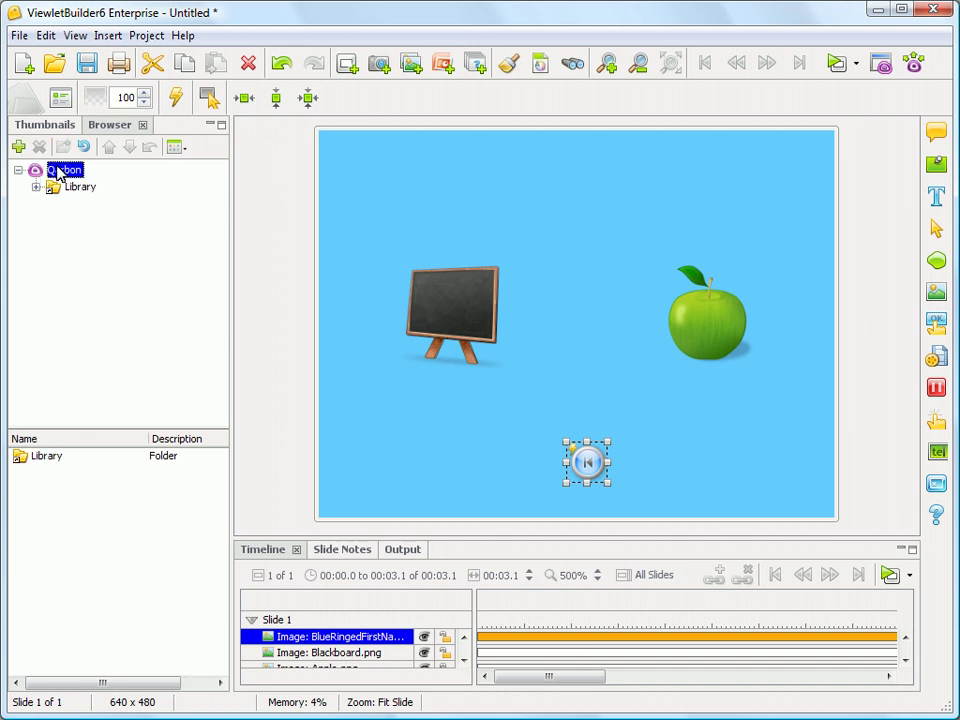
{"action": "left_click", "coordinate": [20, 148]}
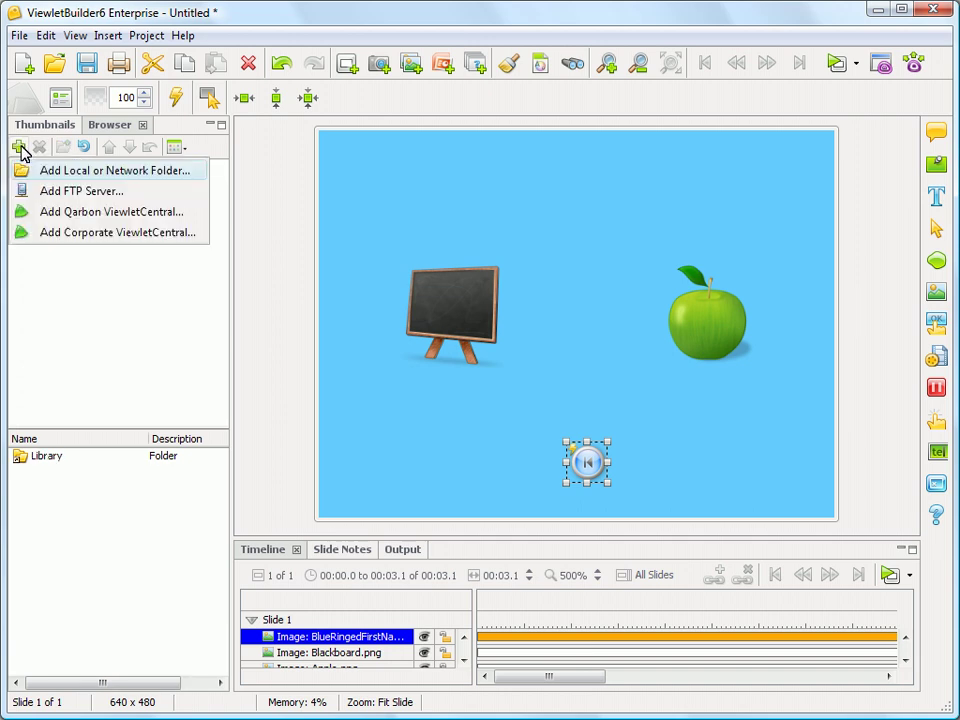